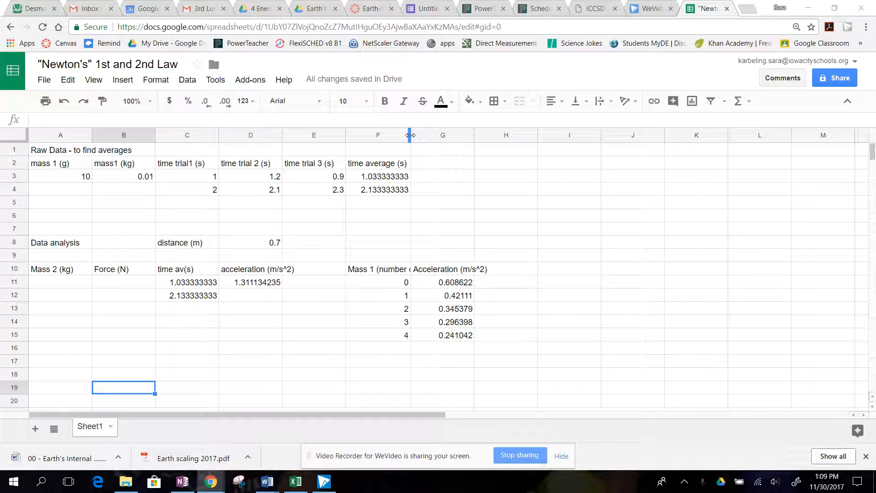
Widen columns F and G so the mass and acceleration headings fit within their cells.
double_click(410, 135)
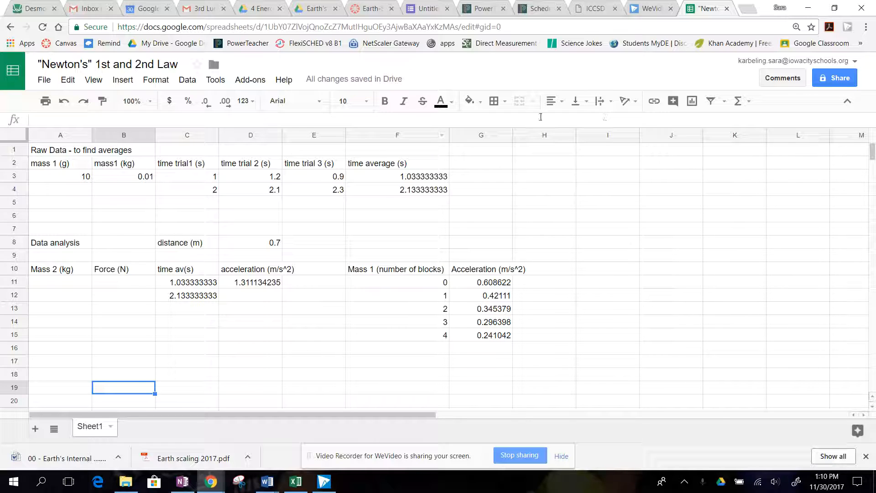
left_click_drag(511, 135, 530, 135)
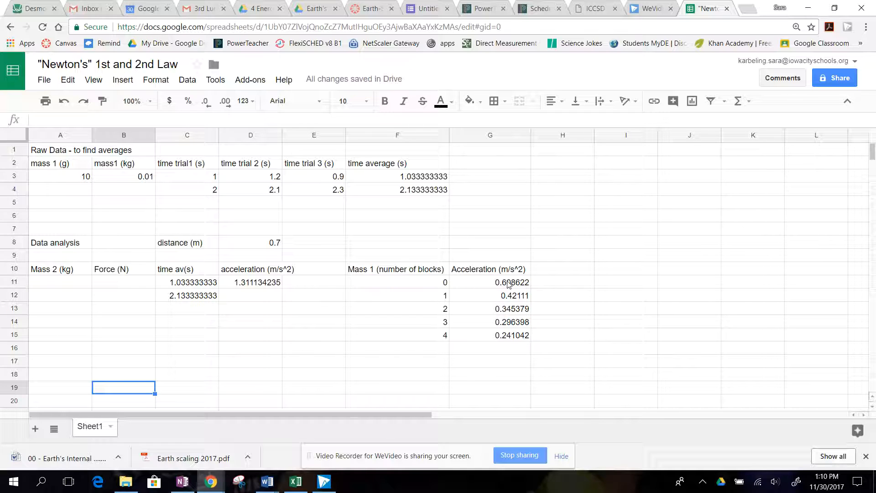
Reduce the acceleration values in G11:G15 to three decimal places.
left_click_drag(507, 280, 511, 338)
right_click(511, 338)
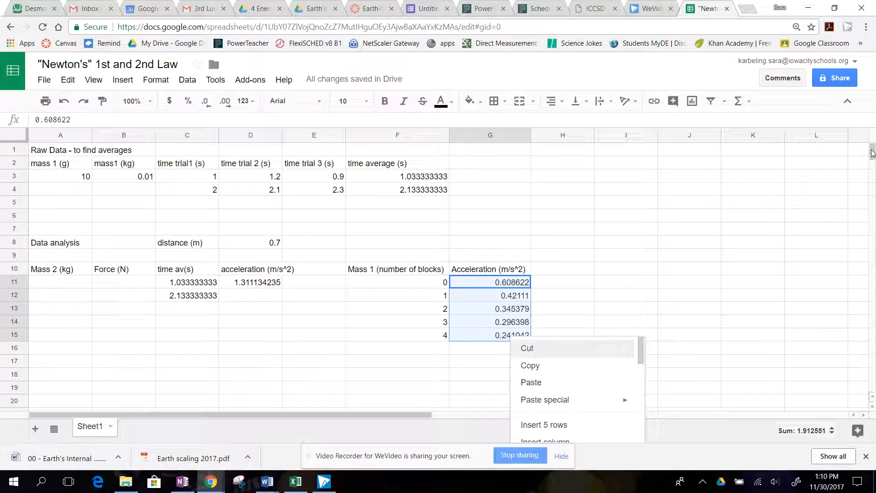
left_click_drag(872, 149, 871, 150)
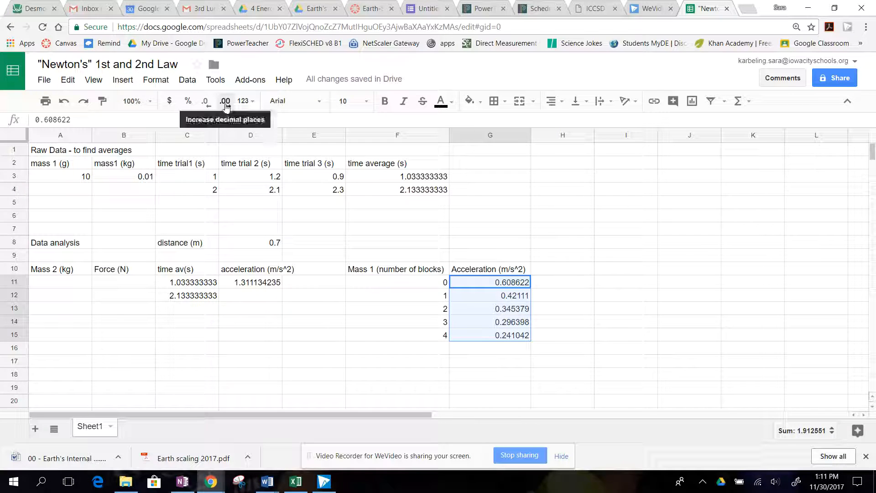
left_click(205, 101)
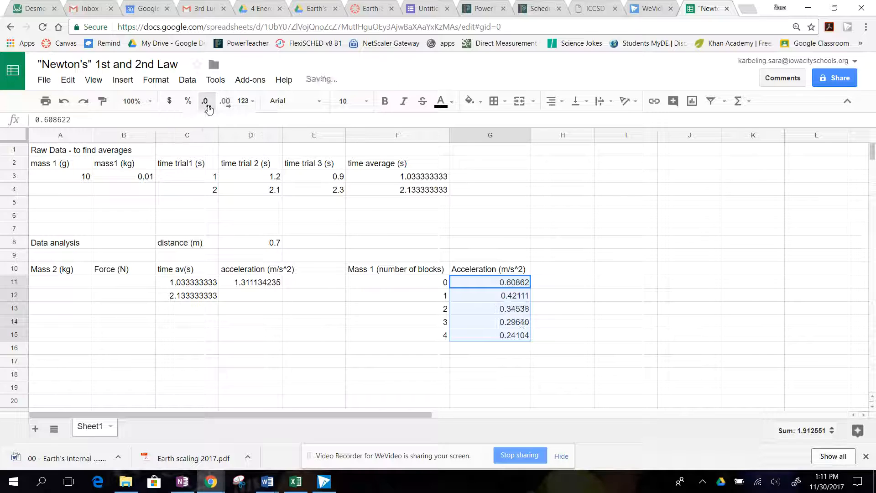
left_click(205, 101)
left_click(208, 105)
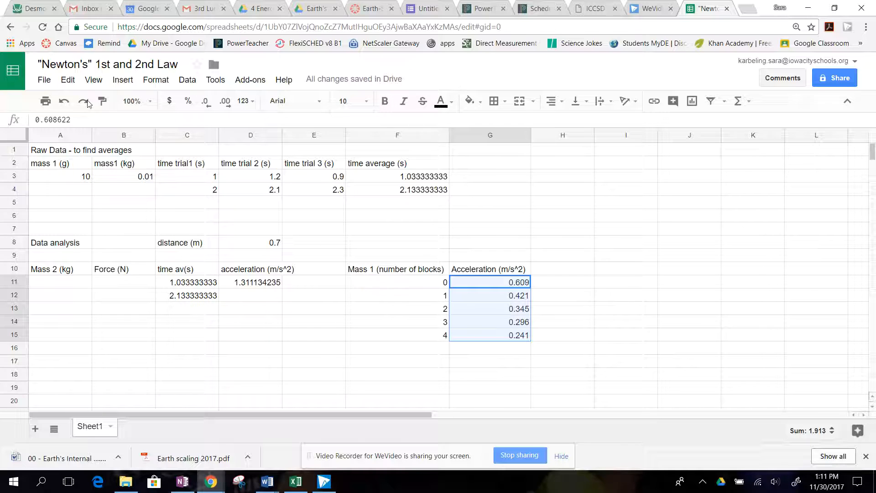
Insert a chart of the acceleration values in G11:G15 and change its type to Scatter chart.
left_click(122, 80)
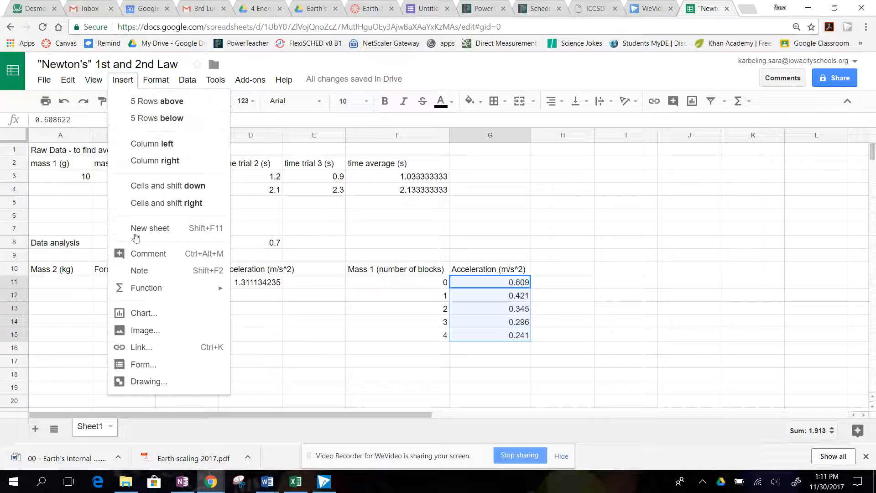
left_click(144, 314)
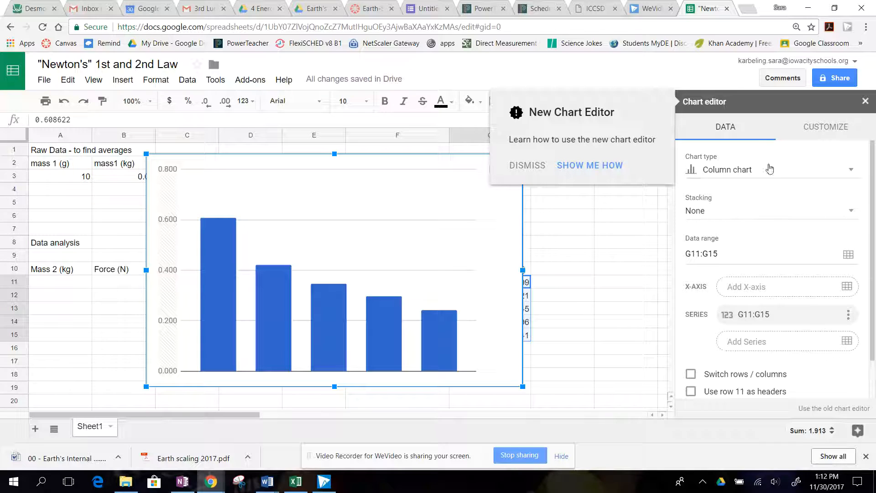
left_click(749, 177)
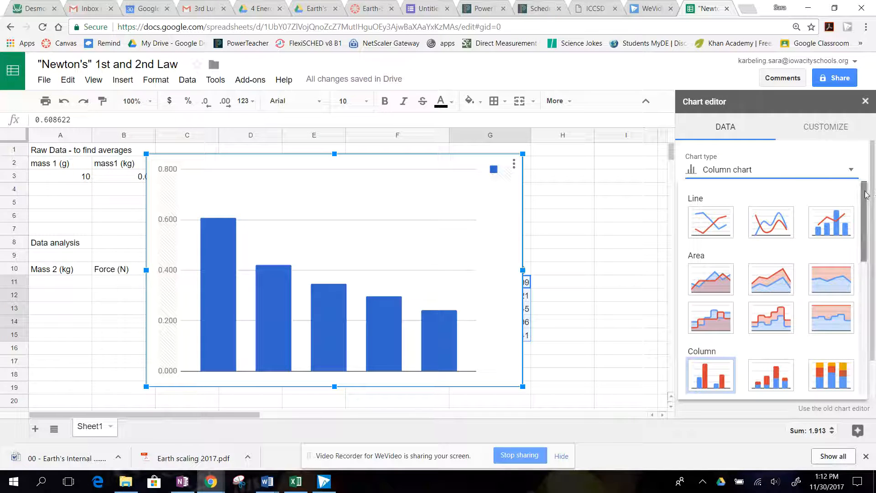
left_click_drag(866, 194, 866, 286)
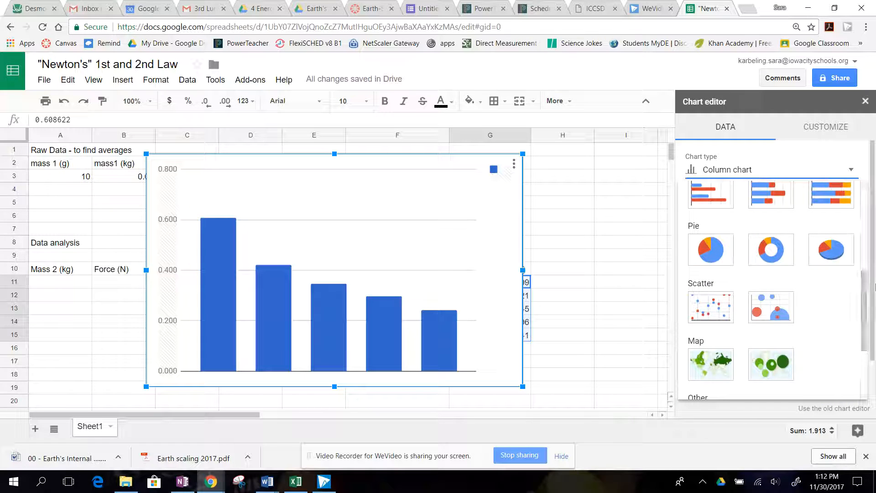
left_click(710, 307)
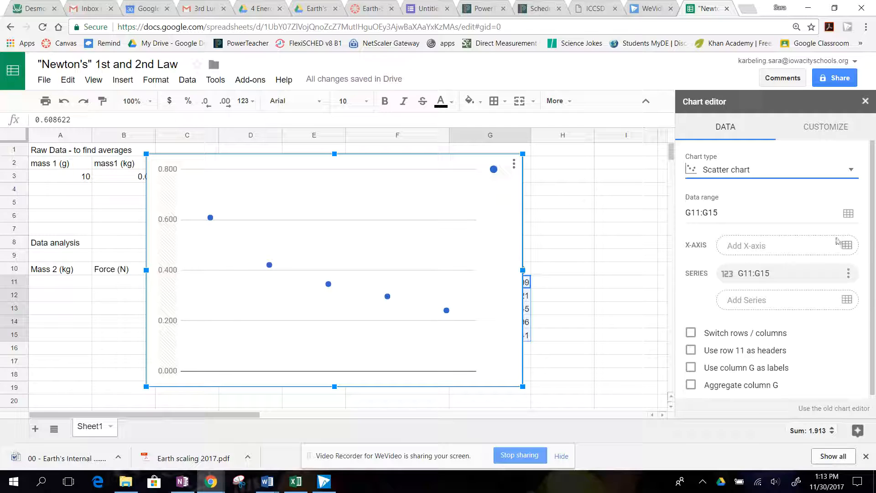
left_click(849, 214)
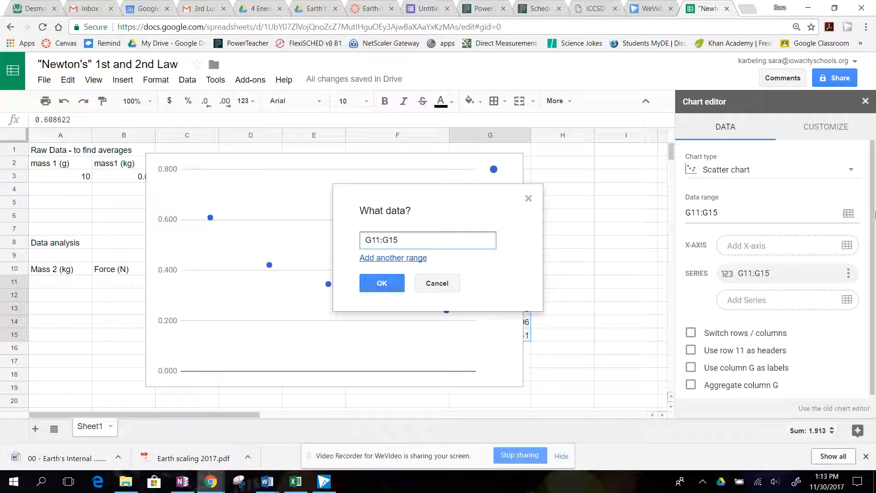
left_click(437, 283)
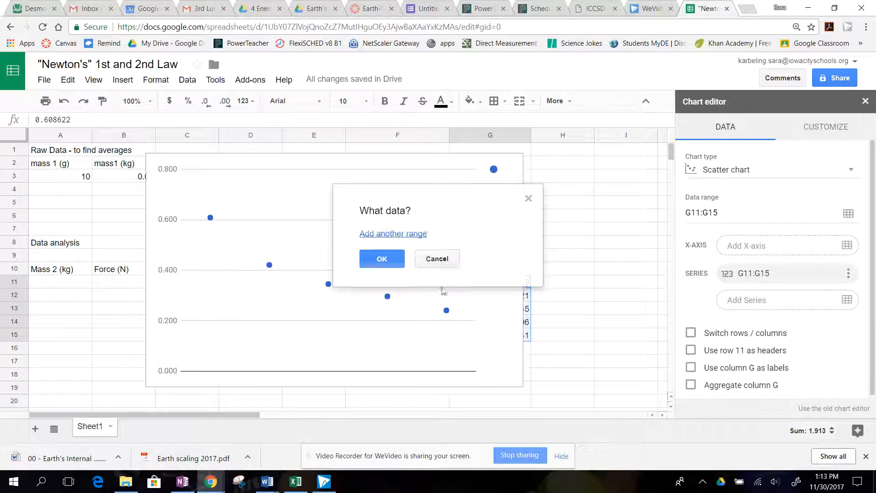
left_click(504, 194)
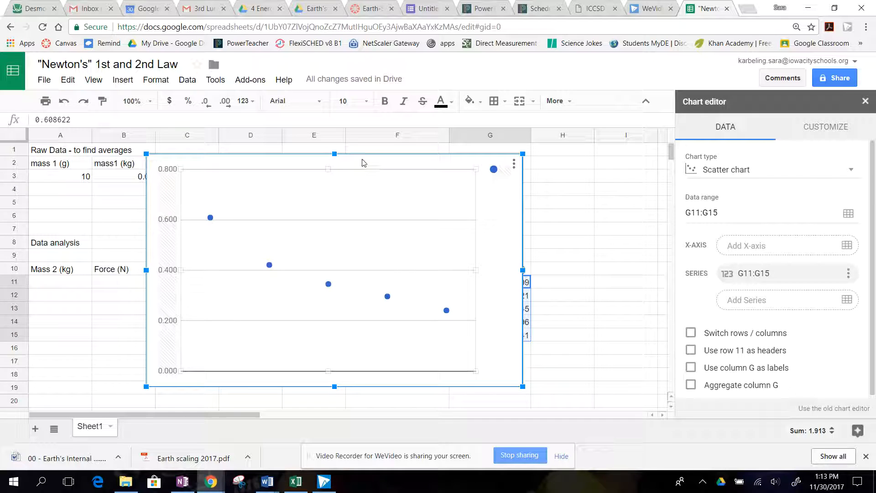
Move the chart below the data table and select G11:G15 as its data range.
left_click_drag(361, 159, 295, 352)
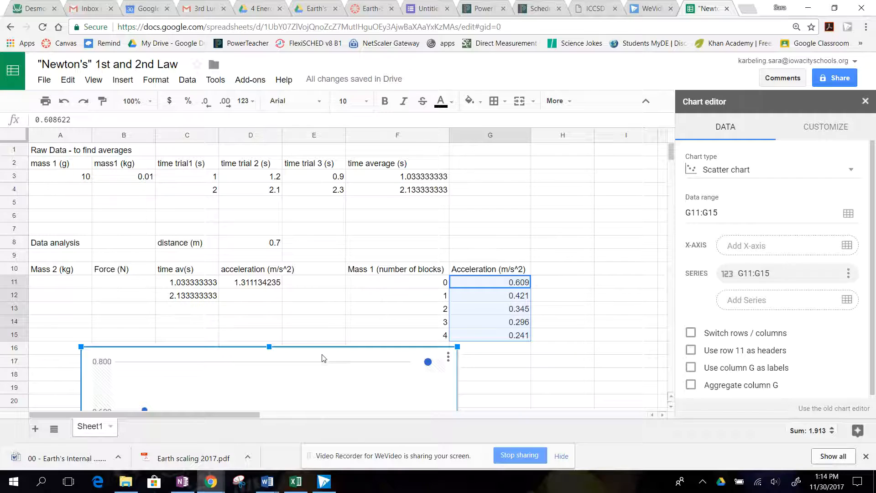
left_click_drag(322, 356, 322, 363)
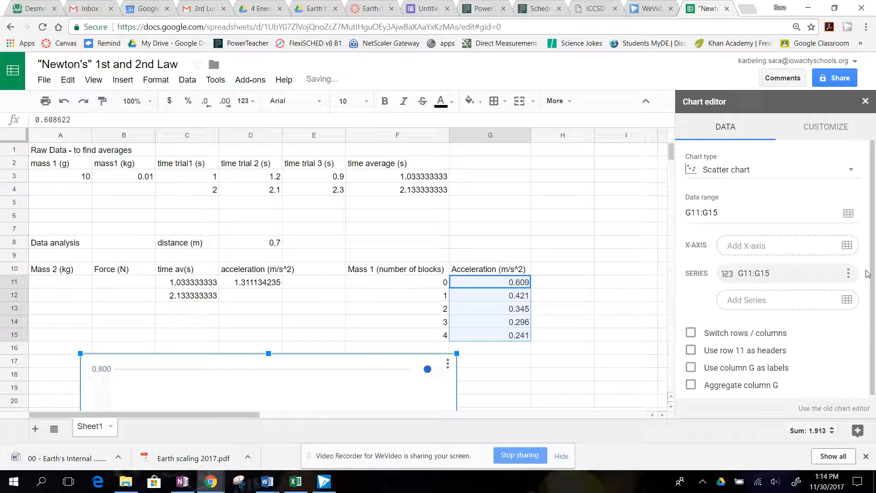
left_click(847, 219)
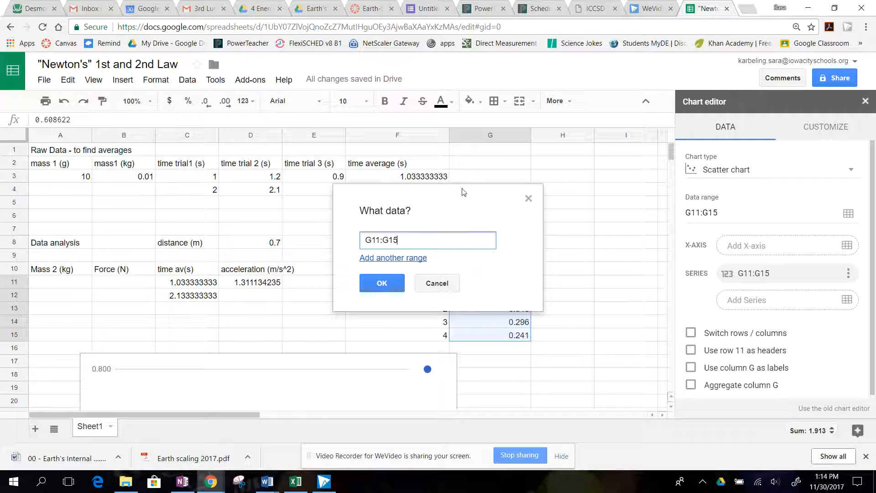
left_click_drag(464, 192, 188, 146)
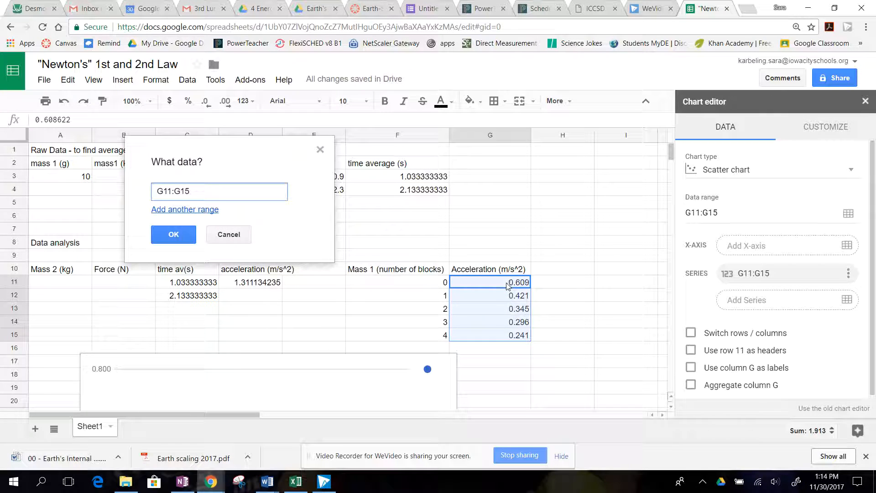
left_click_drag(506, 285, 509, 337)
left_click(176, 233)
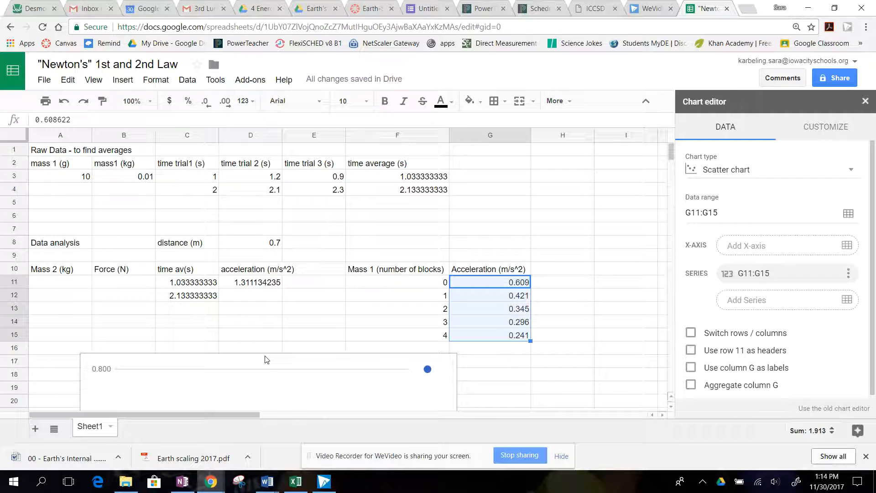
left_click_drag(260, 362, 249, 166)
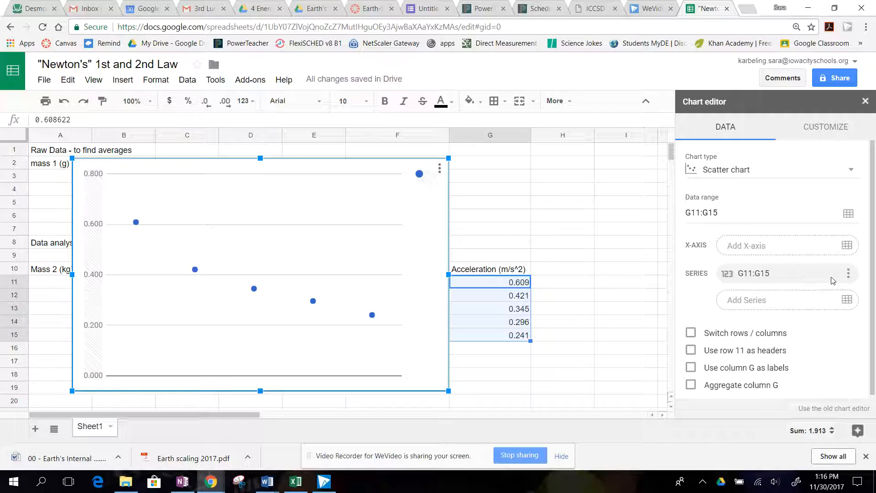
left_click(847, 274)
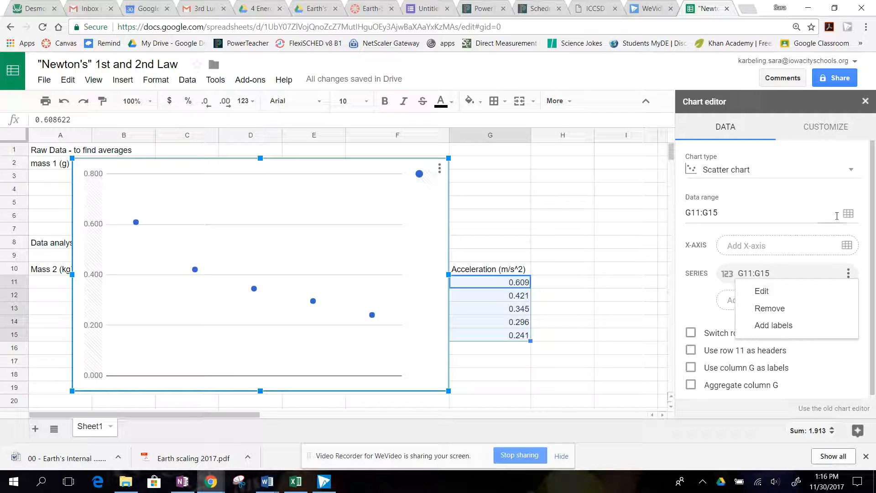
left_click_drag(309, 170, 357, 156)
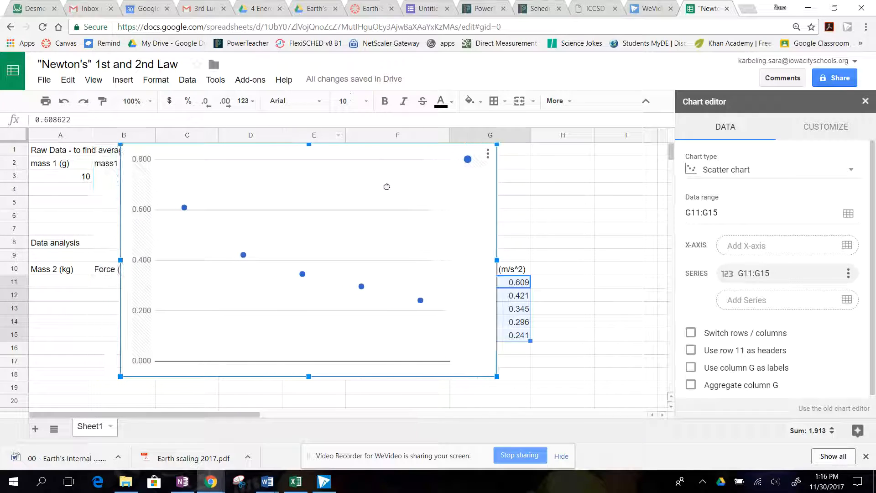
Clear the chart off the table to set its X-axis to the block counts in F11:F15, then return the chart to full view.
left_click_drag(386, 186, 284, 368)
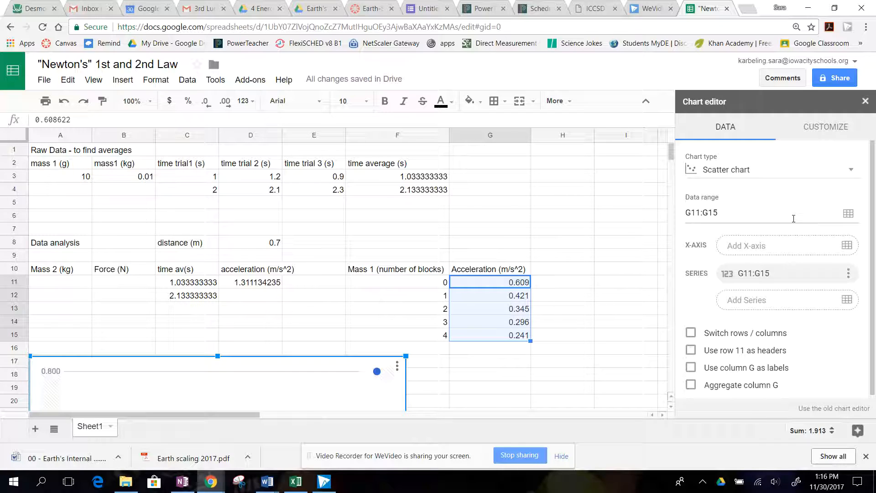
left_click(847, 247)
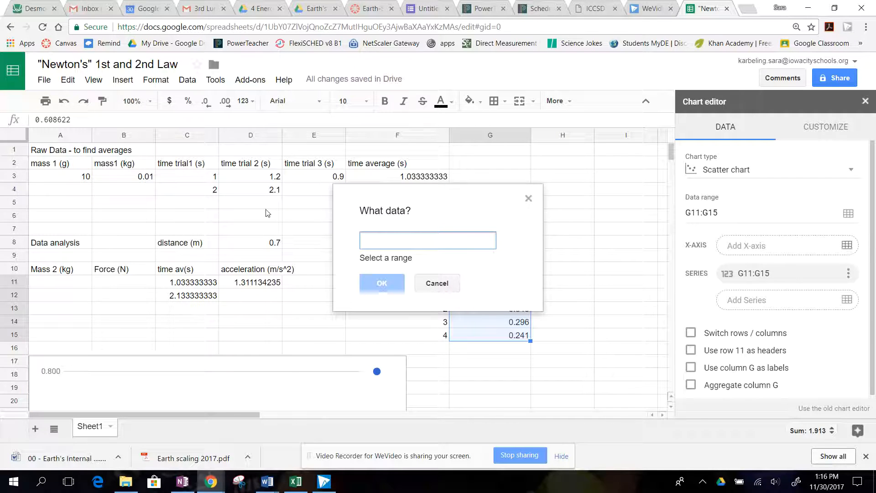
left_click_drag(434, 200, 223, 163)
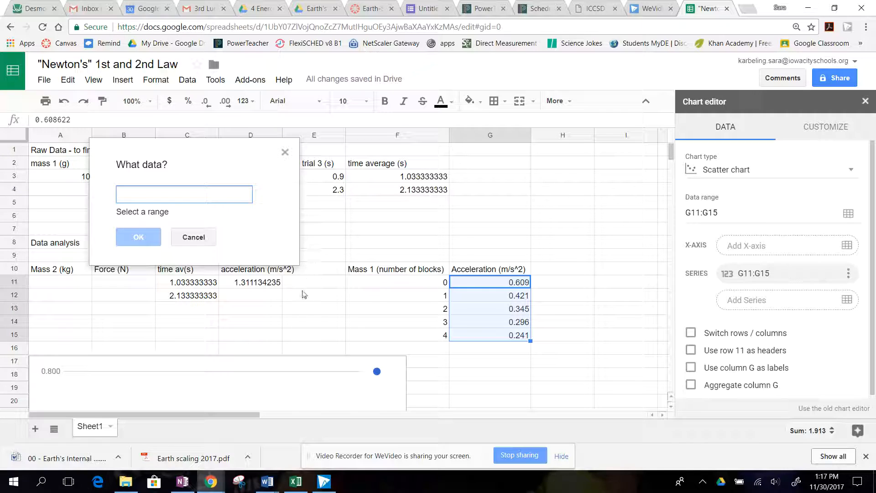
left_click_drag(429, 288, 423, 335)
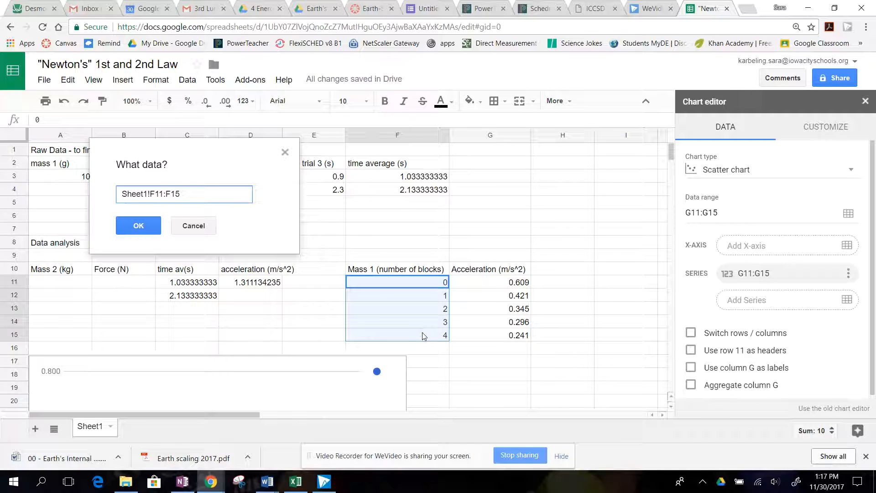
left_click(138, 225)
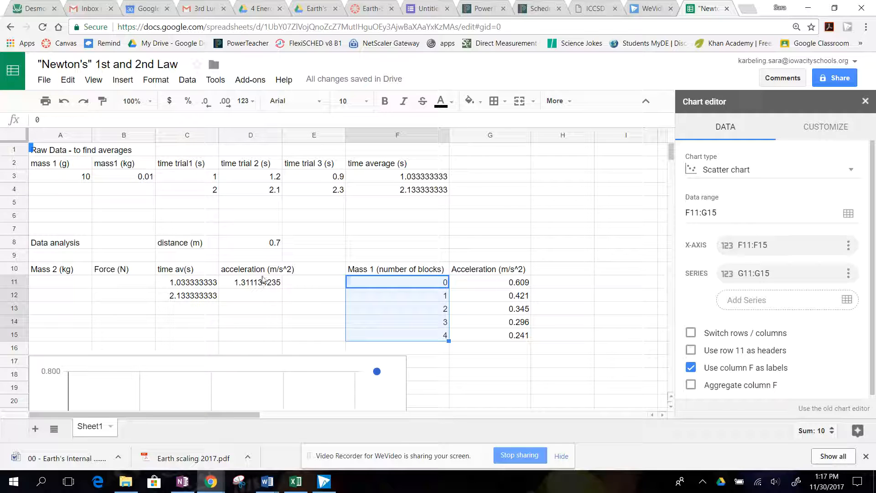
left_click_drag(309, 362, 362, 170)
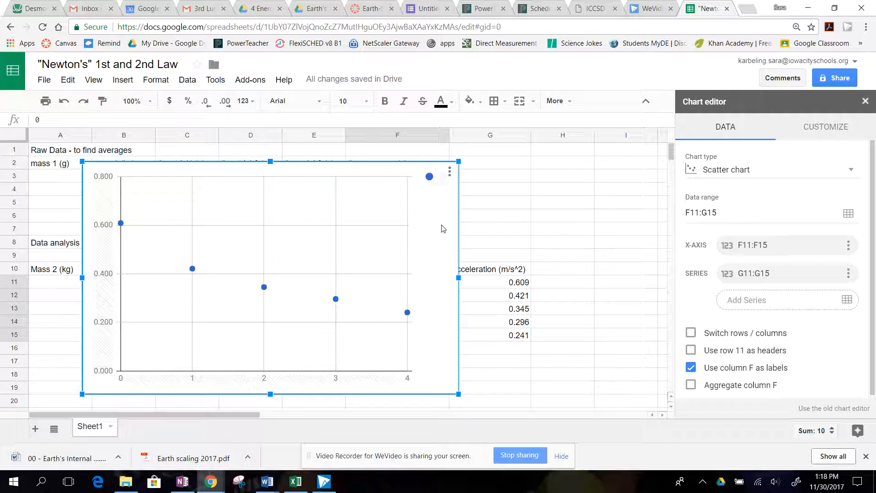
Look through the chart's customization settings for chart and axis titles and the horizontal axis.
scroll(821, 361, "down", 1)
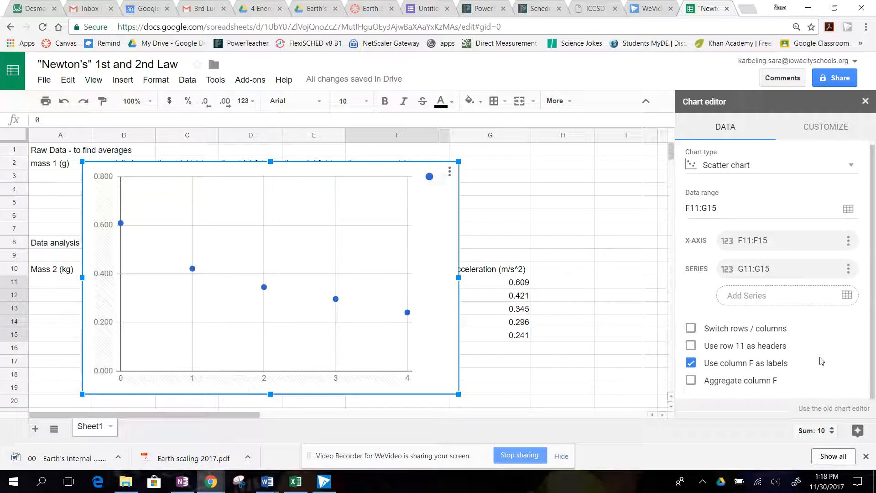
left_click(821, 128)
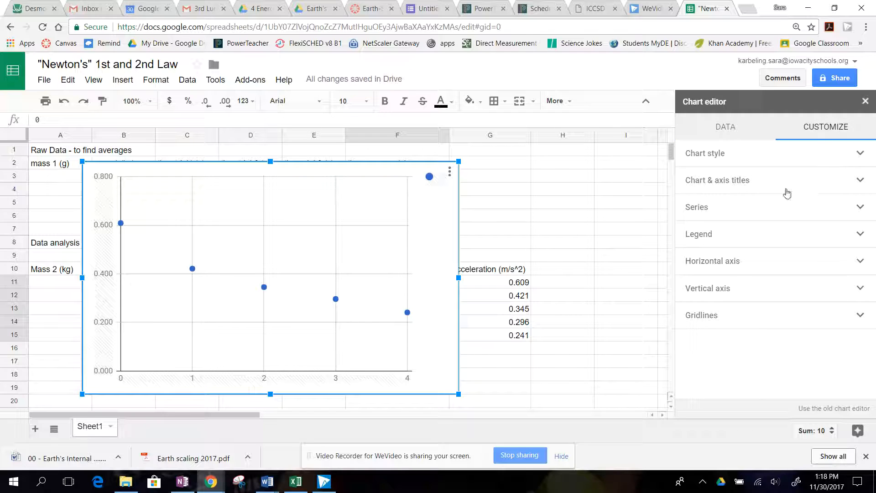
left_click(761, 183)
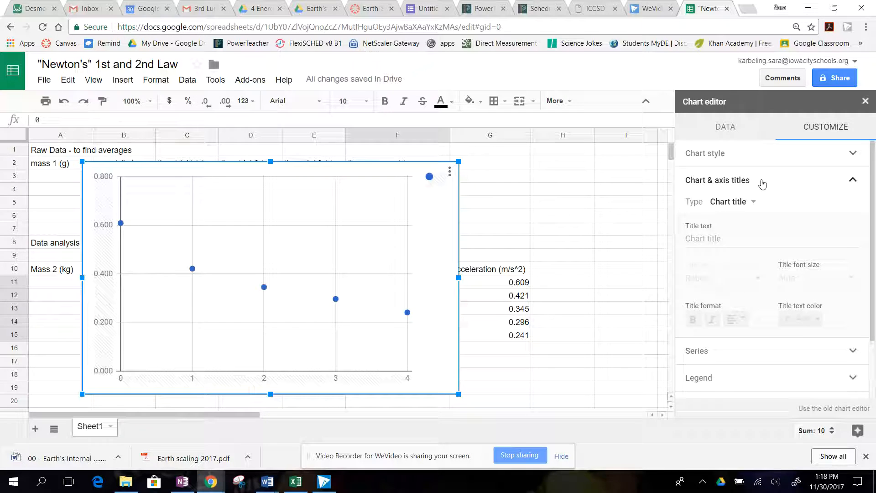
scroll(871, 310, "down", 1)
scroll(872, 310, "down", 3)
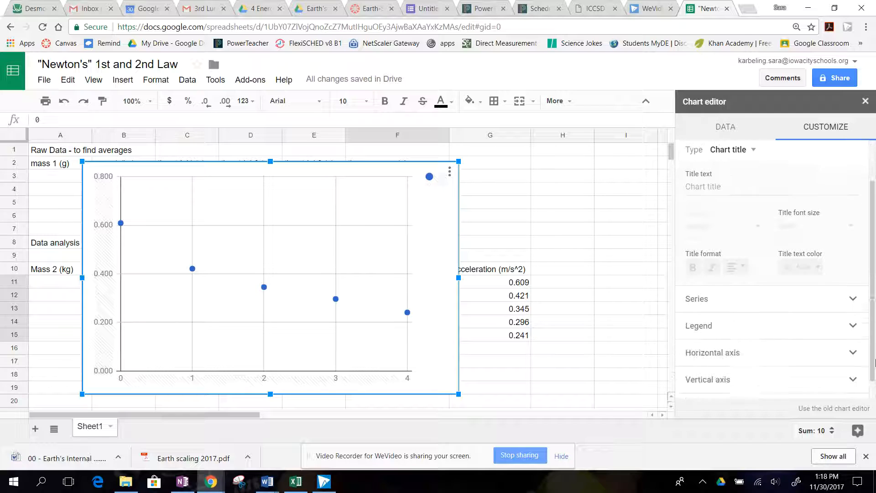
left_click(761, 335)
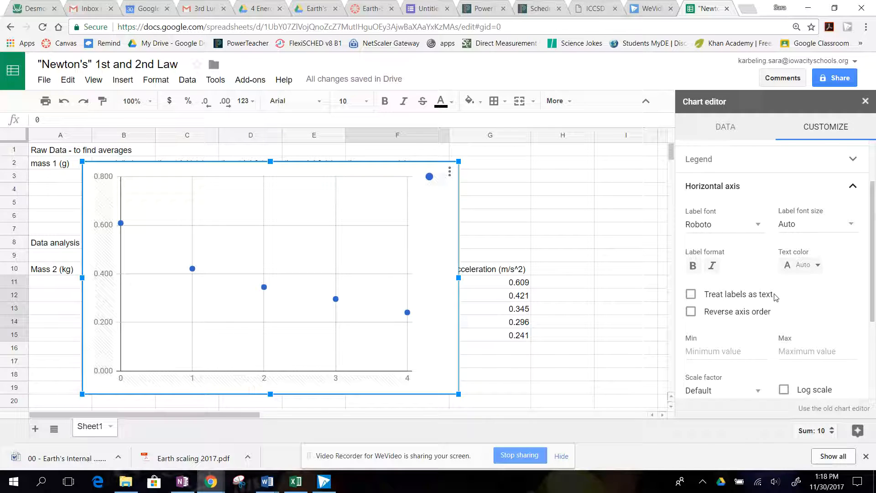
scroll(774, 297, "up", 3)
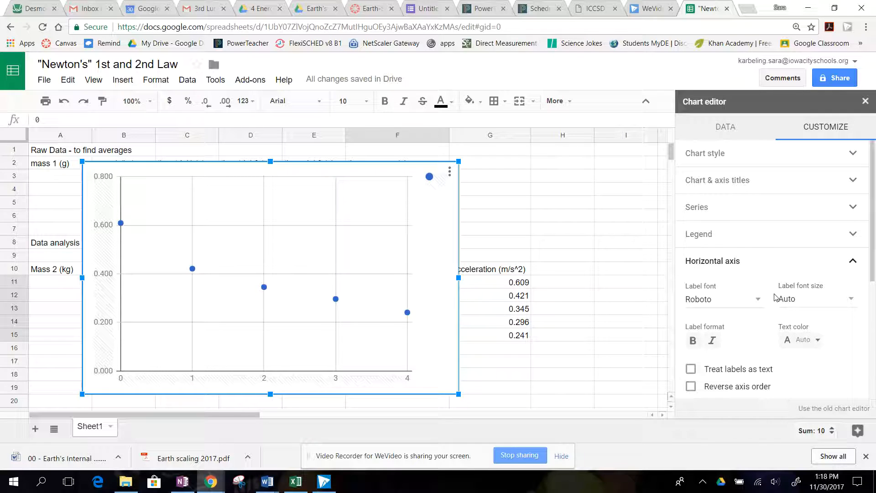